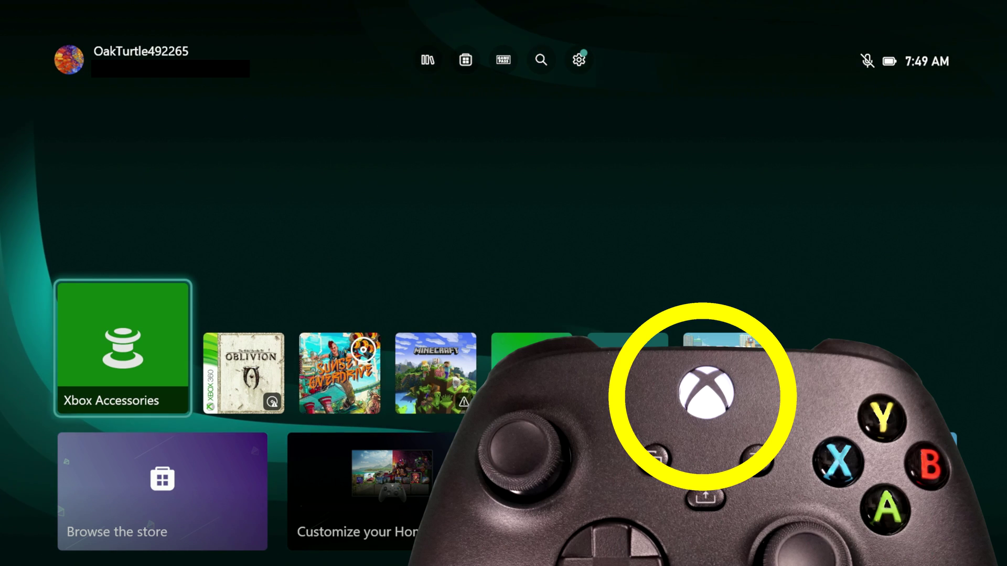
Step: Launch the Microsoft Store from the console guide and move to the Redeem a code option
{"action": "key", "text": "super"}
{"action": "key", "text": "Down"}
{"action": "key", "text": "Right"}
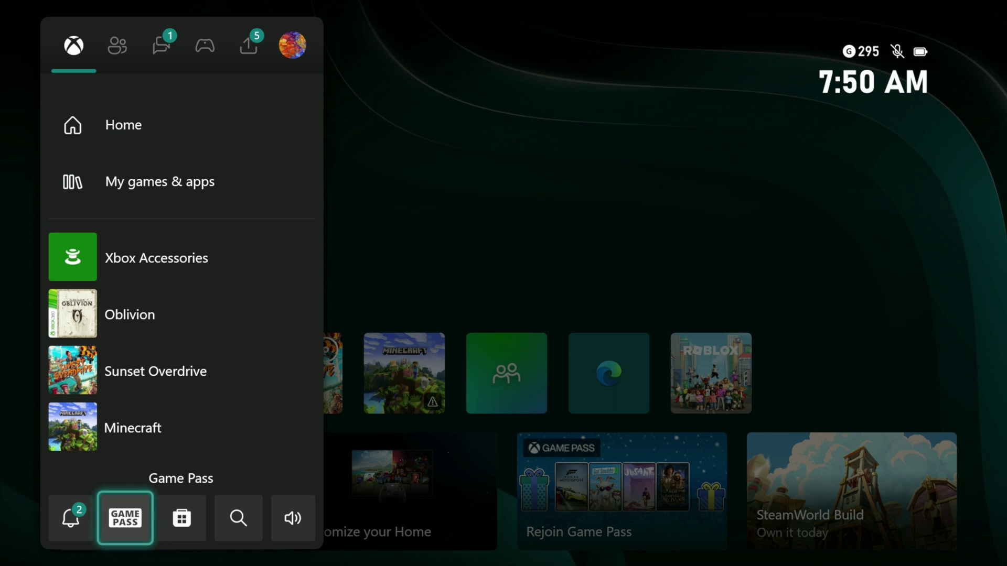
{"action": "key", "text": "Right"}
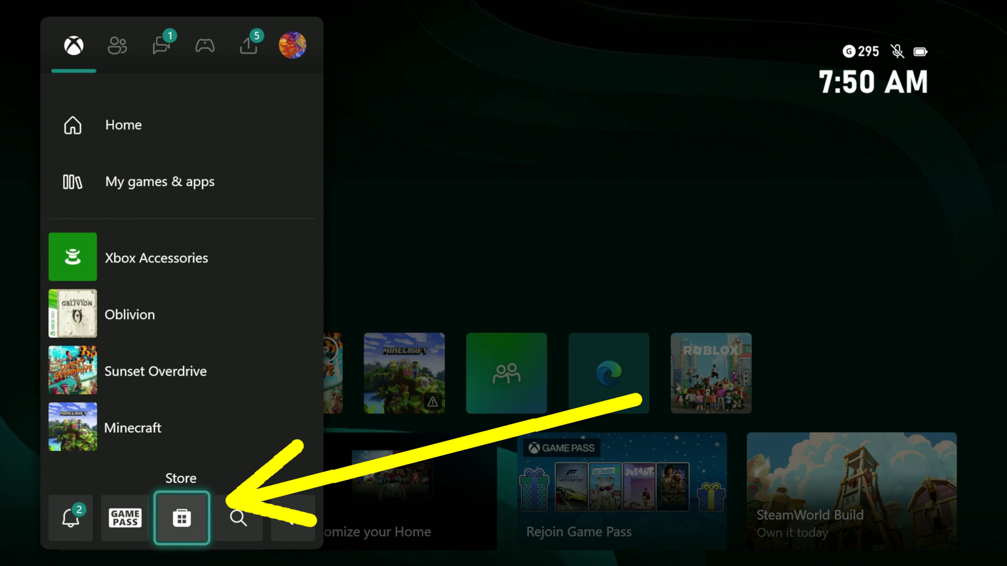
{"action": "key", "text": "Return"}
{"action": "key", "text": "Down"}
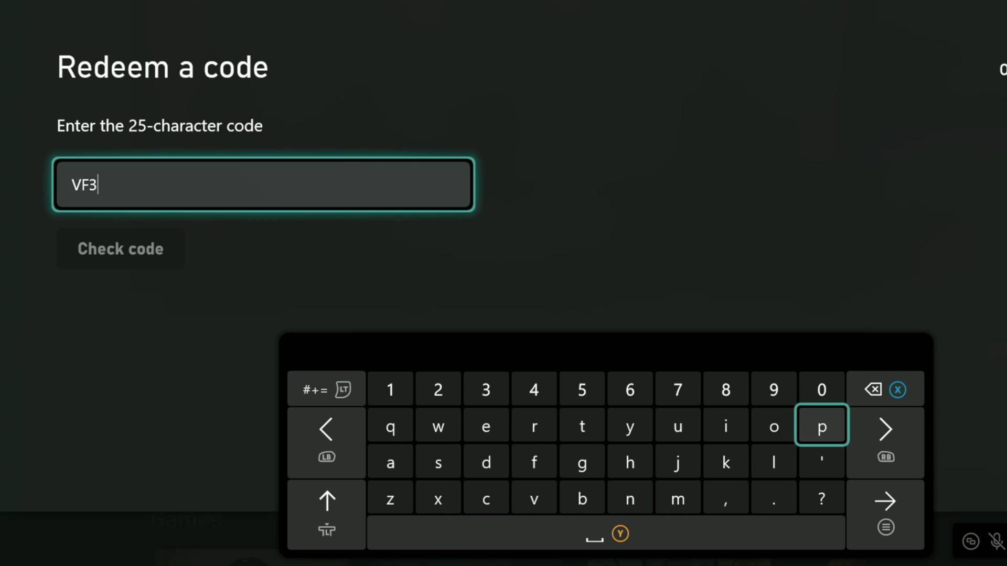
Step: Enter the remaining code characters (2, G, C, T) and submit the full 25-character code
{"action": "key", "text": "Left"}
{"action": "key", "text": "Left"}
{"action": "key", "text": "Left"}
{"action": "key", "text": "Left"}
{"action": "key", "text": "Left"}
{"action": "key", "text": "Left"}
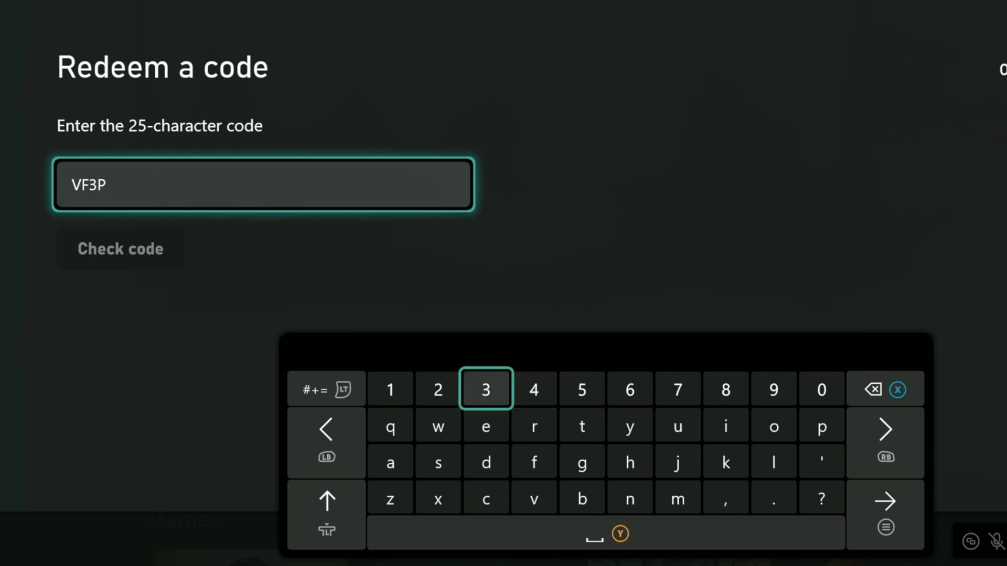
{"action": "key", "text": "Left"}
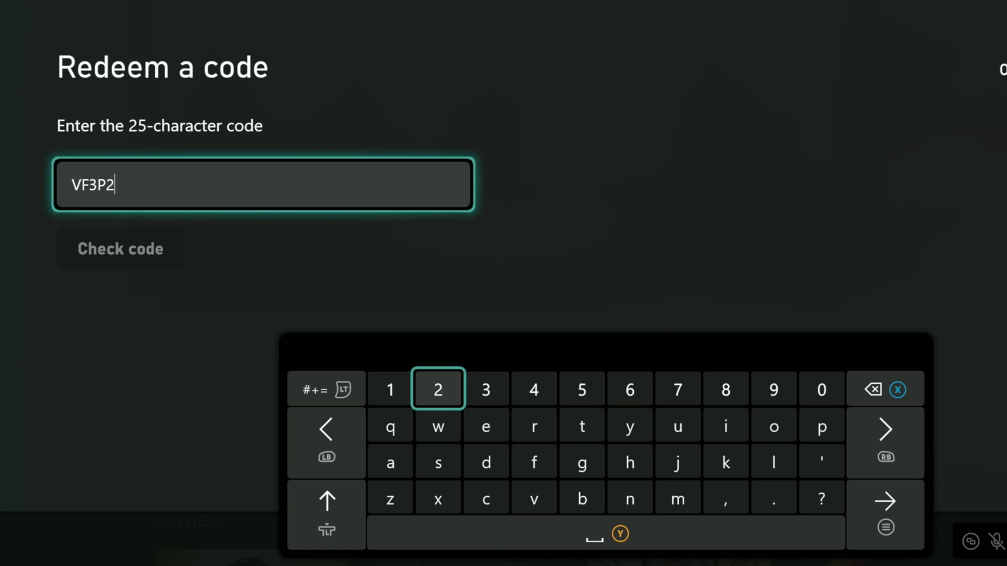
{"action": "key", "text": "Down"}
{"action": "key", "text": "Down"}
{"action": "key", "text": "Right"}
{"action": "key", "text": "Right"}
{"action": "key", "text": "Right"}
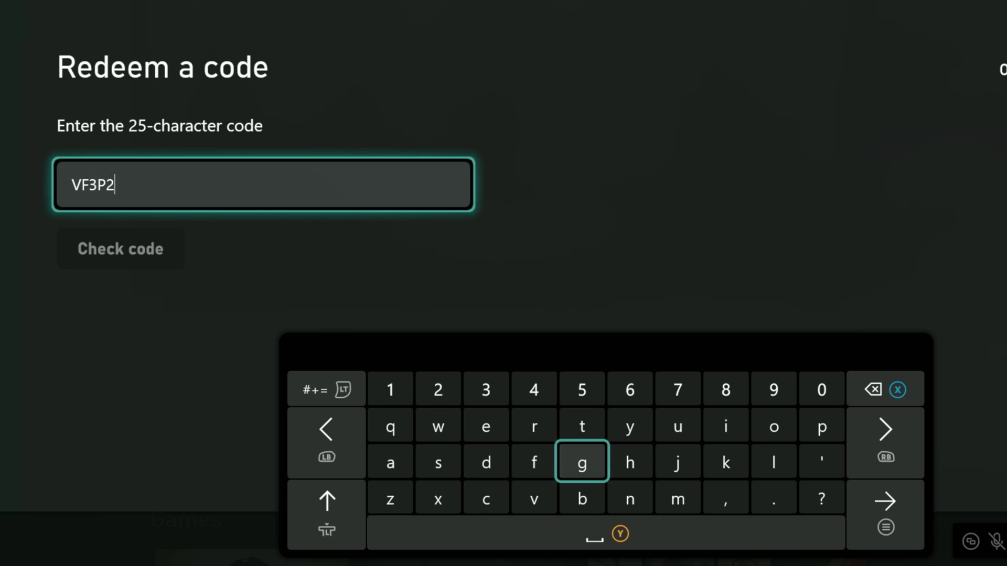
{"action": "key", "text": "Down"}
{"action": "key", "text": "Left"}
{"action": "key", "text": "Left"}
{"action": "key", "text": "Up"}
{"action": "key", "text": "Up"}
{"action": "key", "text": "Left"}
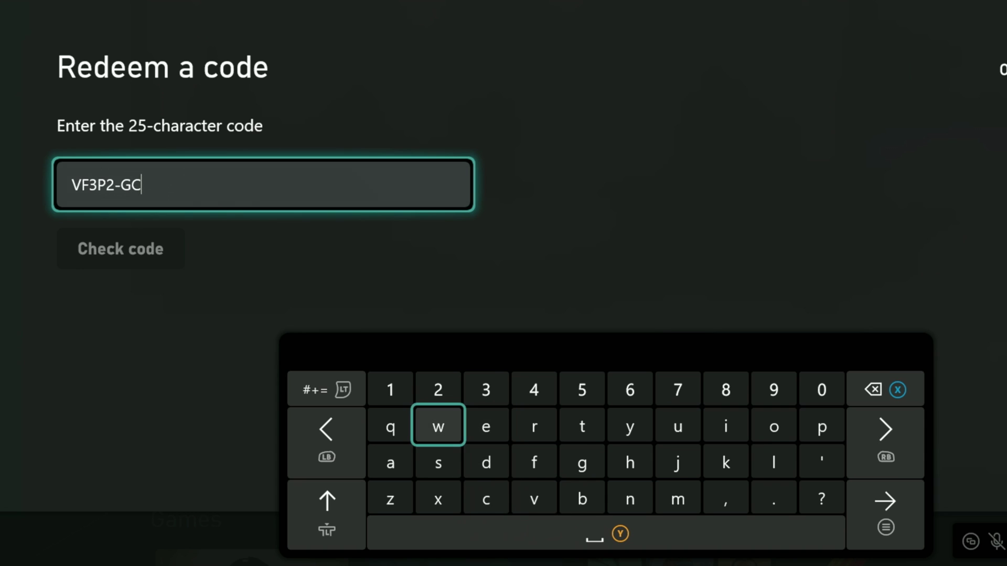
{"action": "key", "text": "Right"}
{"action": "key", "text": "Right"}
{"action": "key", "text": "Right"}
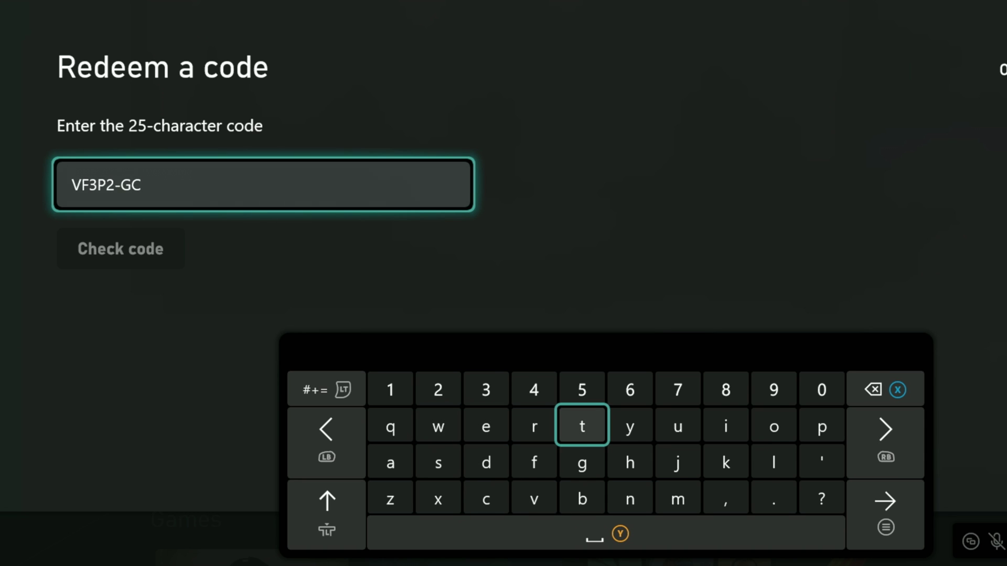
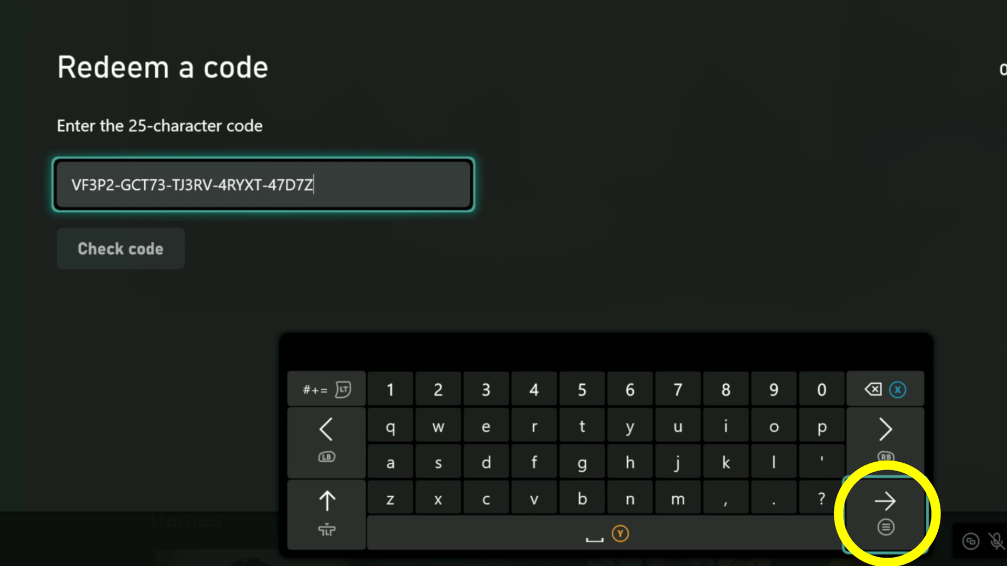
{"action": "key", "text": "Return"}
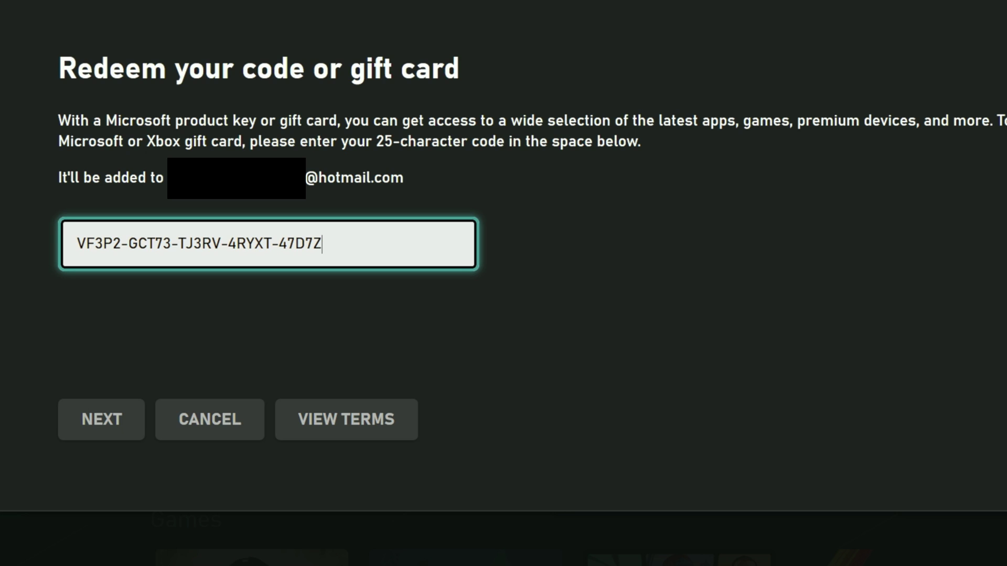
Step: Continue past the code and confirm the one-month Xbox Game Pass Ultimate subscription
{"action": "key", "text": "Return"}
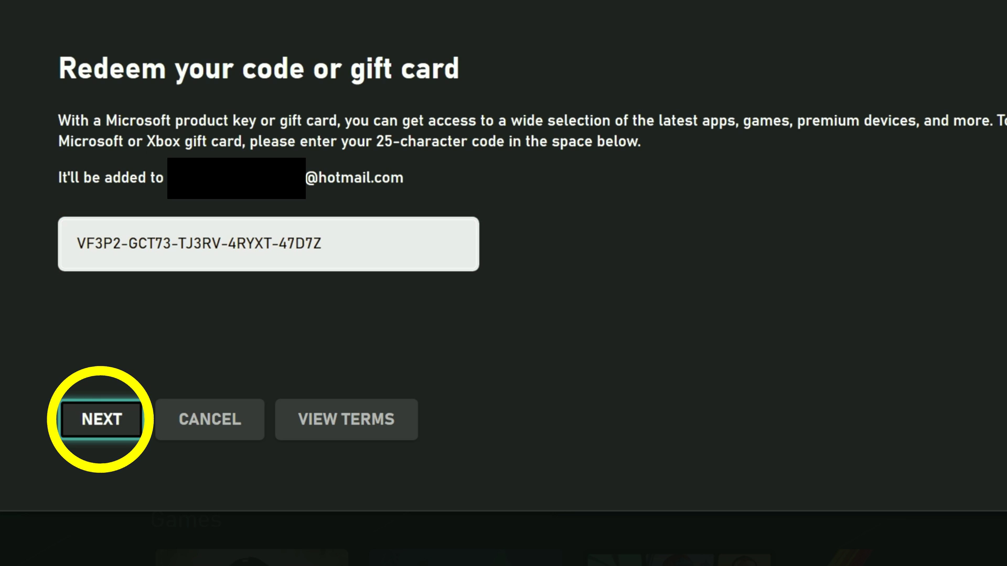
{"action": "key", "text": "Return"}
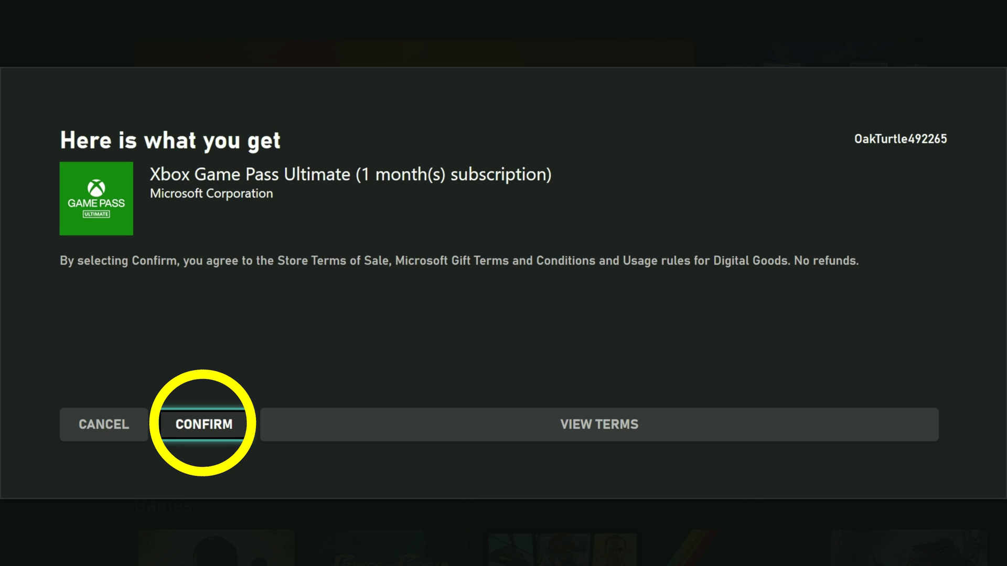
{"action": "key", "text": "Return"}
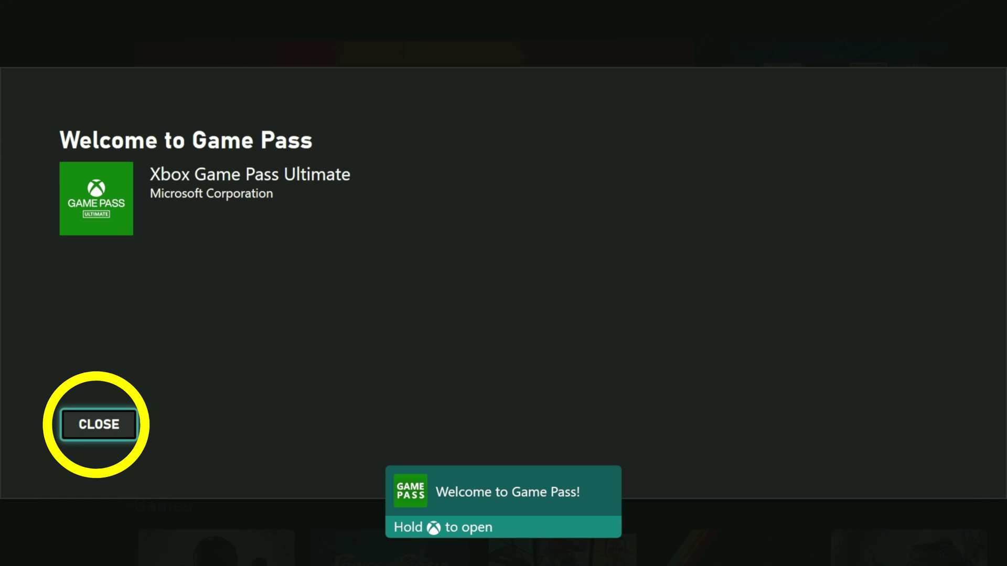
Step: Dismiss the Game Pass welcome message and launch the Xbox Game Pass app from the guide
{"action": "key", "text": "Return"}
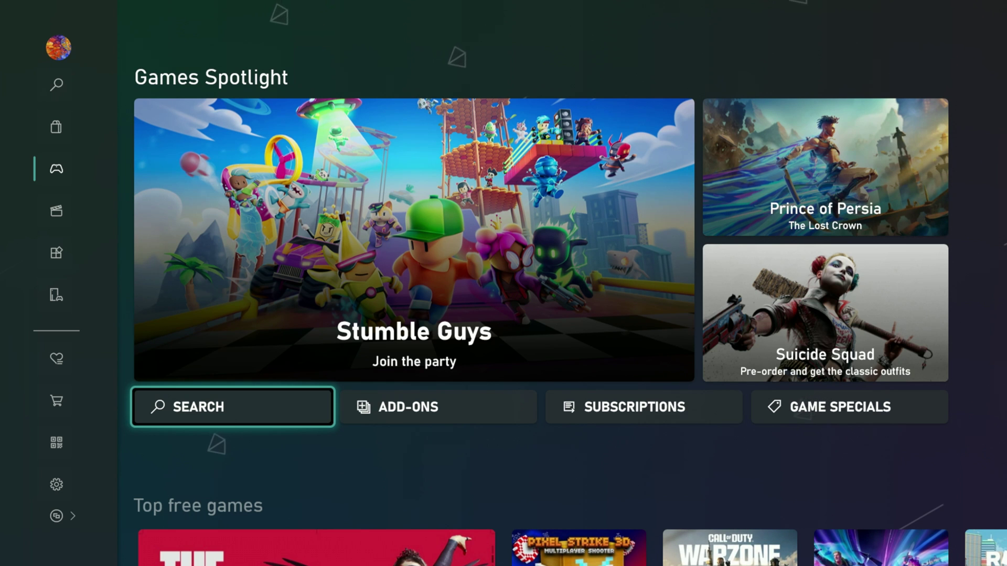
{"action": "key", "text": "super"}
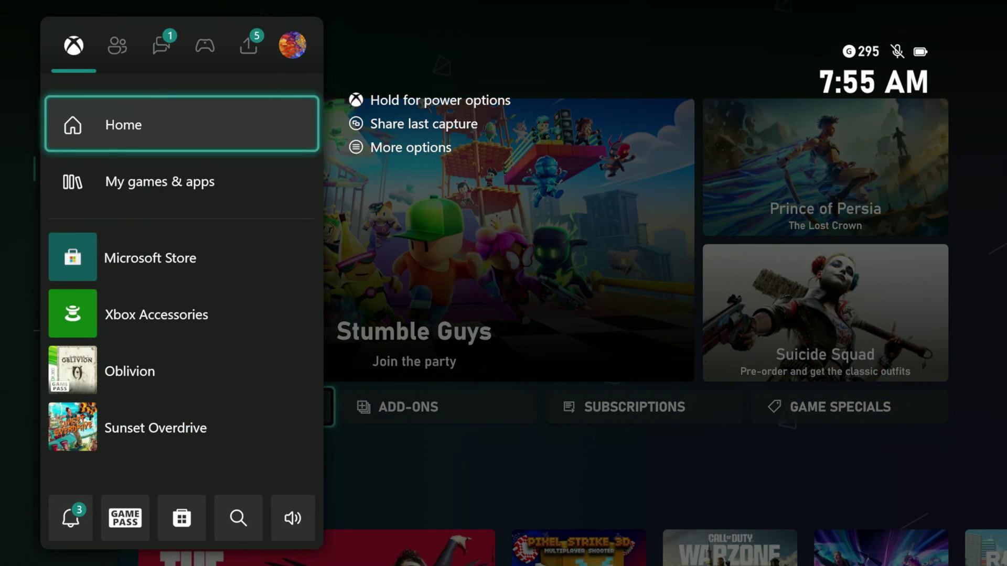
{"action": "key", "text": "Down"}
{"action": "key", "text": "Down"}
{"action": "key", "text": "Down"}
{"action": "key", "text": "Down"}
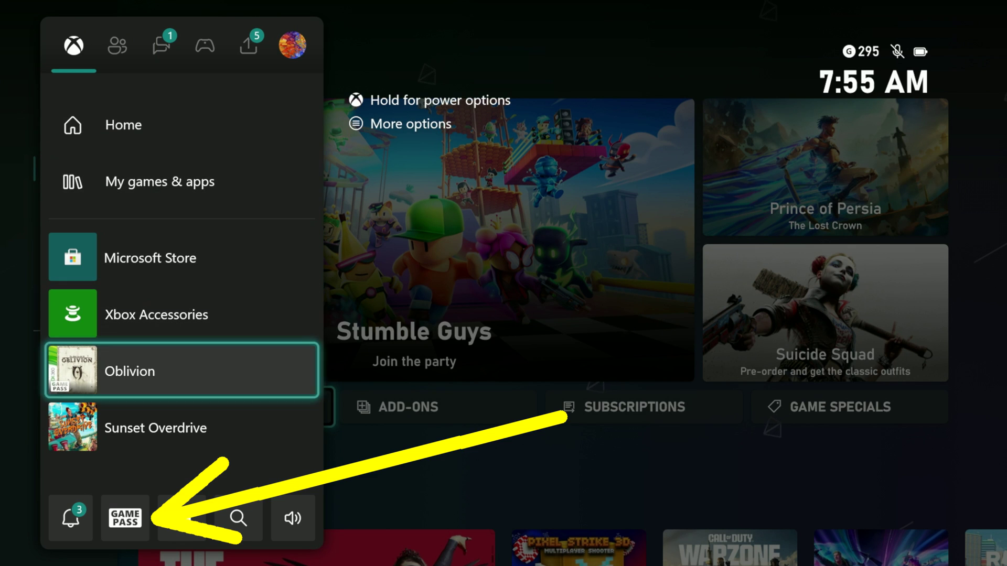
{"action": "key", "text": "Down"}
{"action": "key", "text": "Down"}
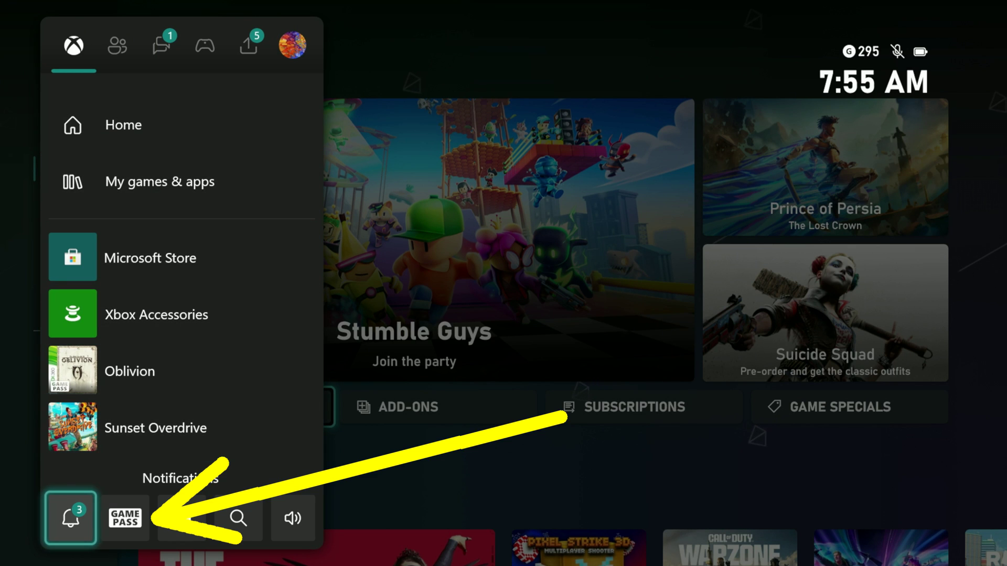
{"action": "key", "text": "Right"}
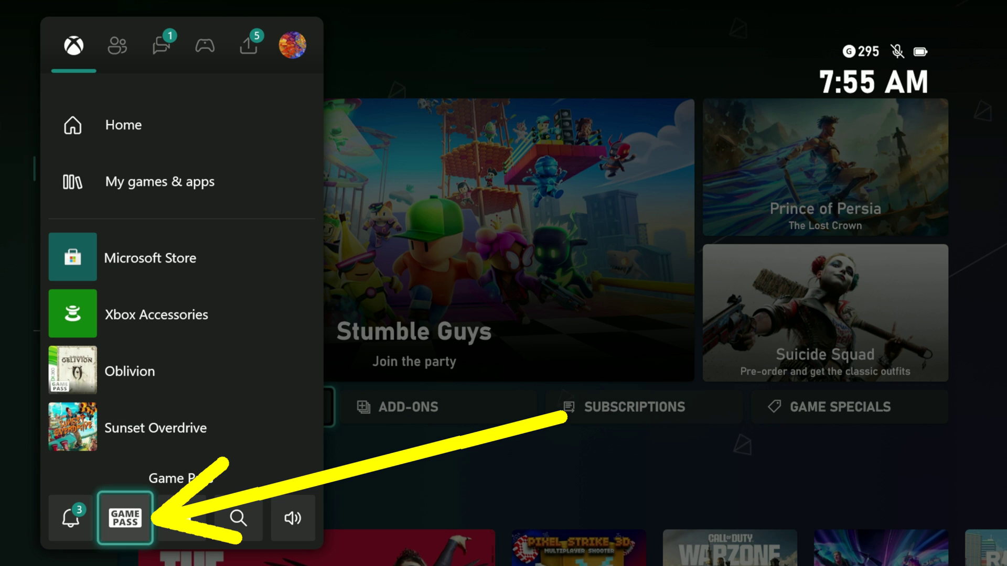
{"action": "key", "text": "Return"}
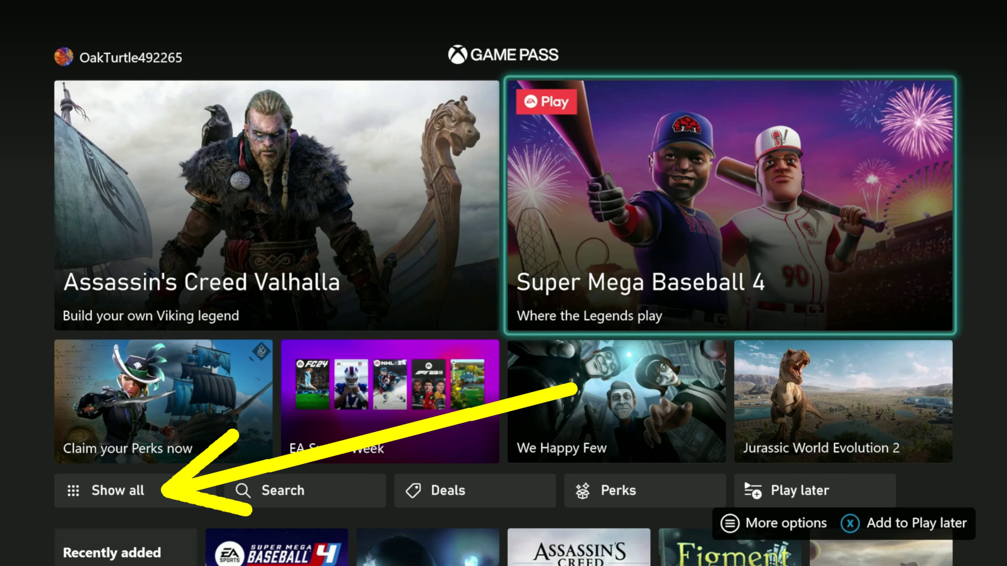